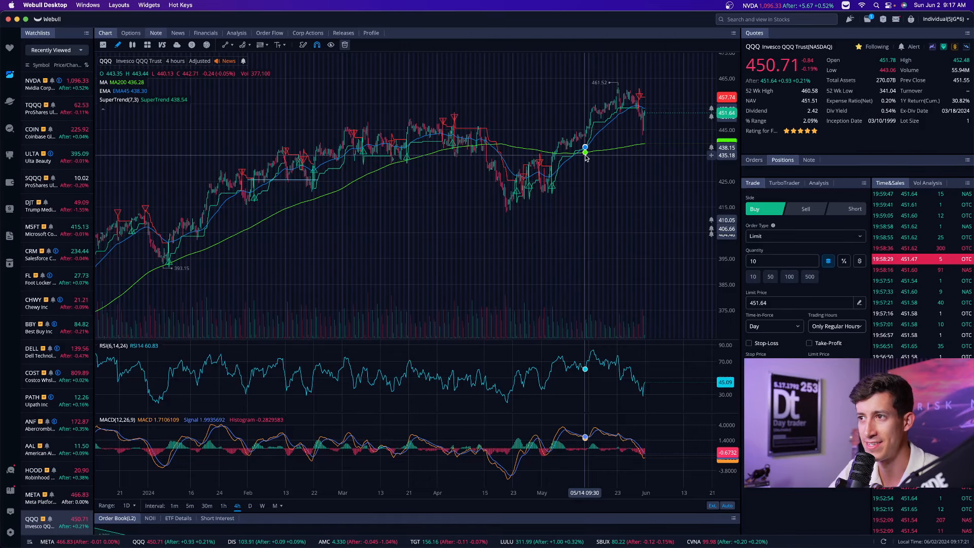
{"action": "scroll", "coordinate": [586, 153], "scroll_direction": "up", "scroll_amount": 3}
{"action": "scroll", "coordinate": [586, 159], "scroll_direction": "up", "scroll_amount": 2}
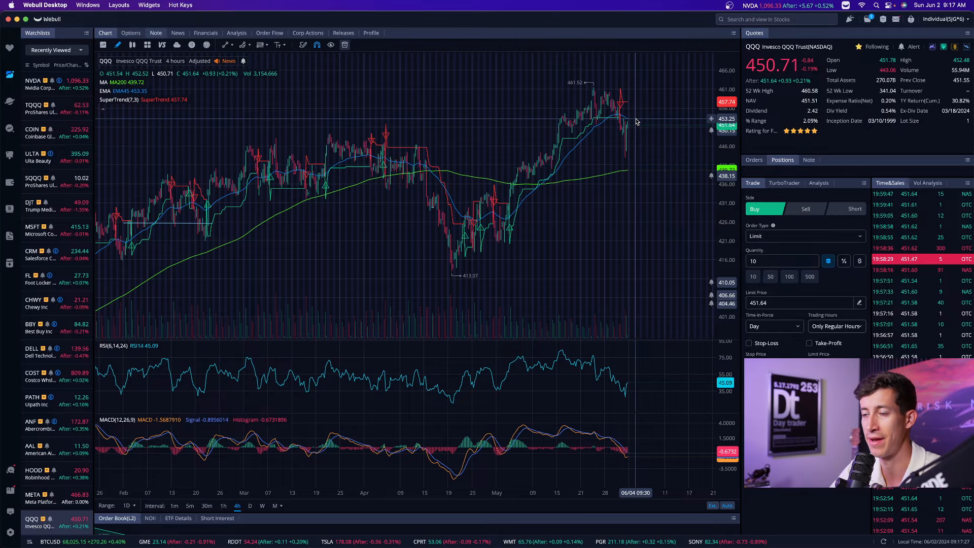
- Surface the economic calendar window, then the earnings calendar image, via Mission Control
{"action": "key", "text": "ctrl+Up"}
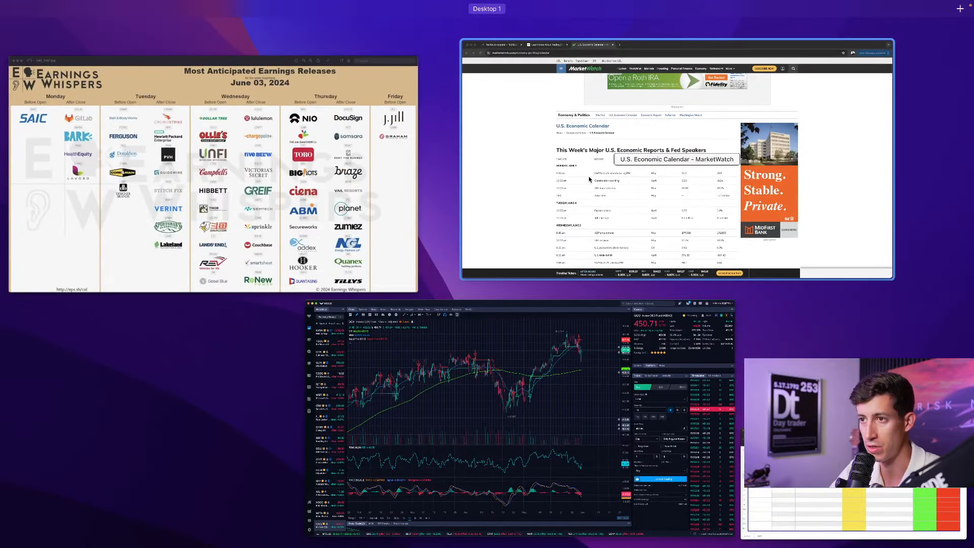
{"action": "left_click", "coordinate": [587, 176]}
{"action": "scroll", "coordinate": [536, 286], "scroll_direction": "down", "scroll_amount": 2}
{"action": "scroll", "coordinate": [537, 286], "scroll_direction": "up", "scroll_amount": 1}
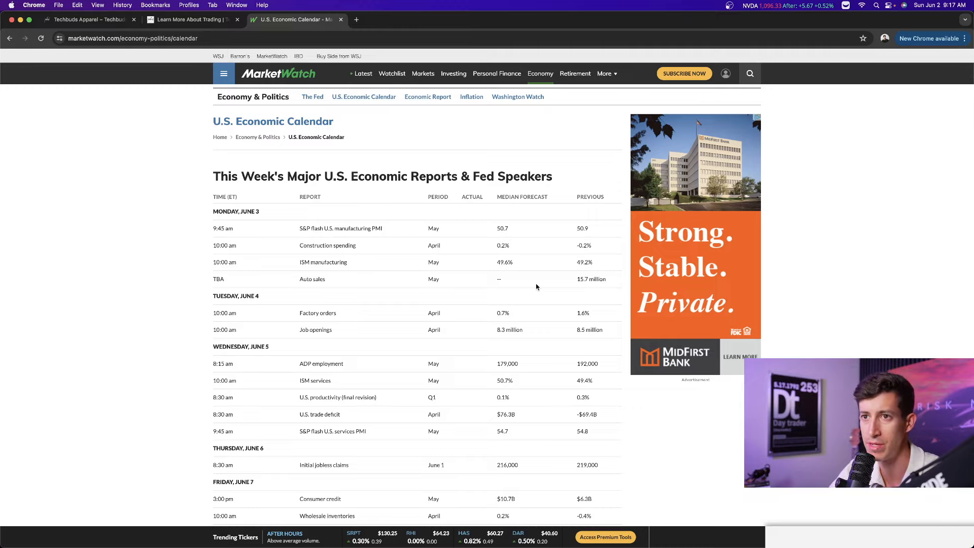
{"action": "key", "text": "ctrl+Up"}
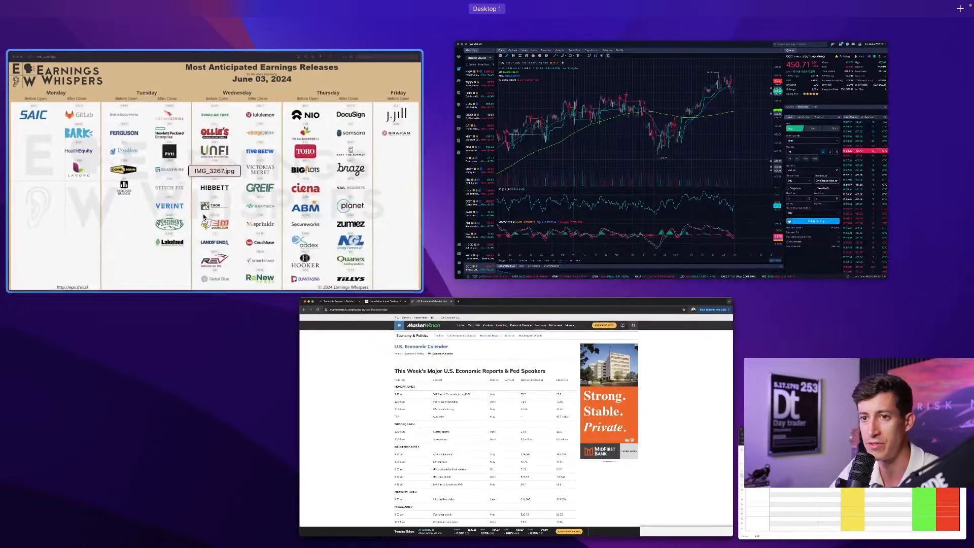
{"action": "left_click", "coordinate": [204, 217]}
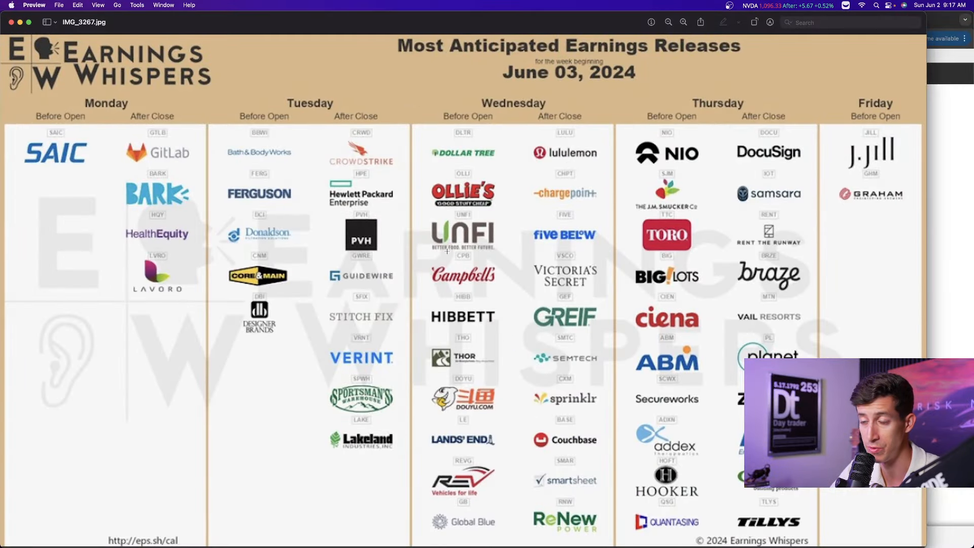
{"action": "key", "text": "ctrl+Up"}
- Return focus to the MarketWatch U.S. Economic Calendar page
{"action": "left_click", "coordinate": [494, 377]}
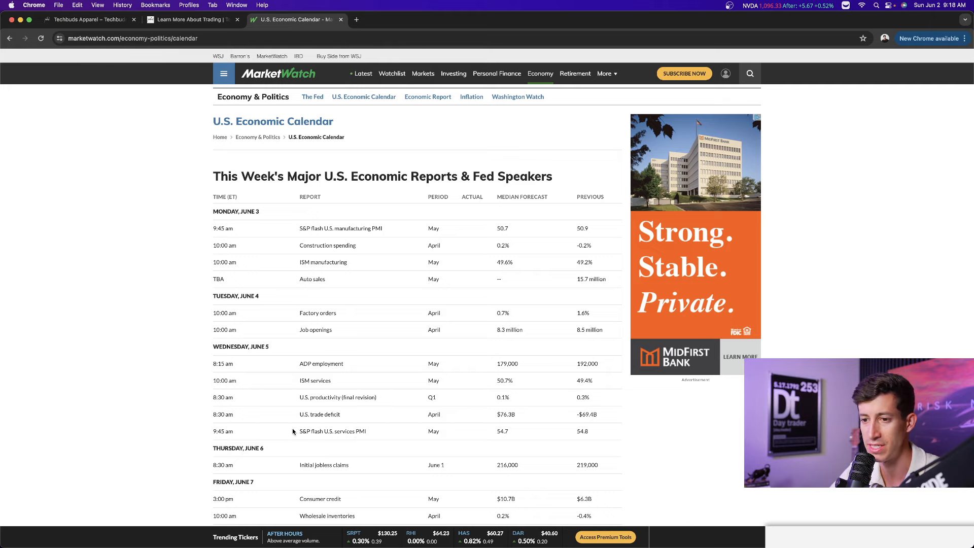
{"action": "scroll", "coordinate": [282, 431], "scroll_direction": "down", "scroll_amount": 2}
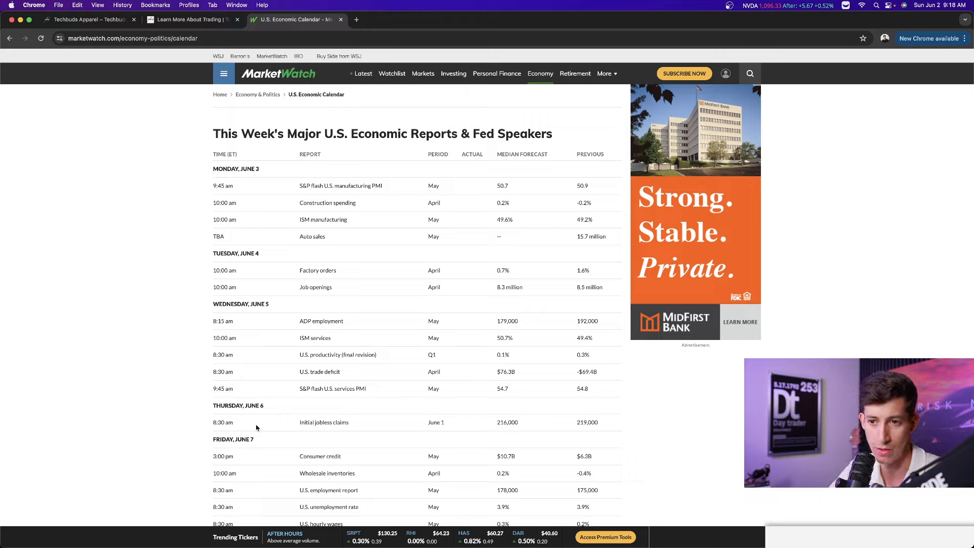
{"action": "scroll", "coordinate": [256, 428], "scroll_direction": "down", "scroll_amount": 2}
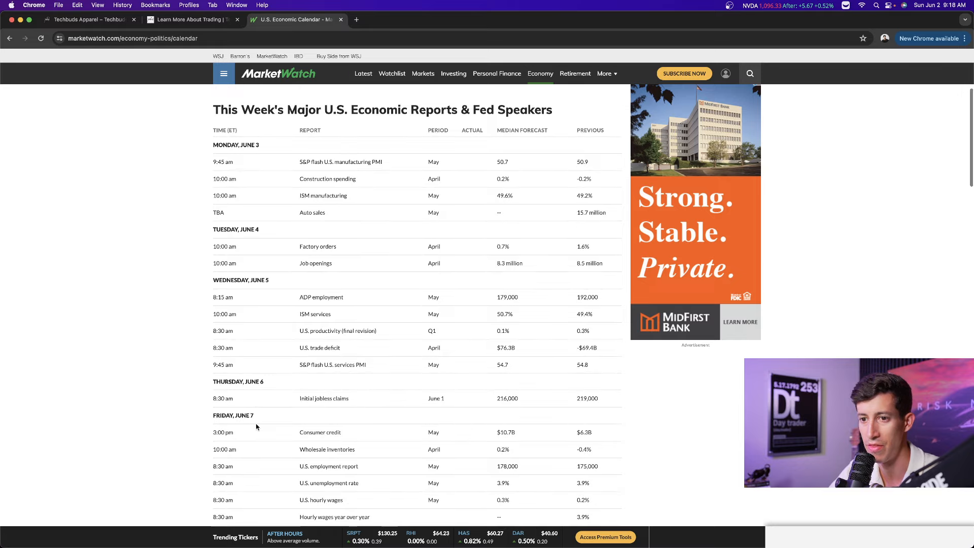
{"action": "scroll", "coordinate": [257, 427], "scroll_direction": "down", "scroll_amount": 2}
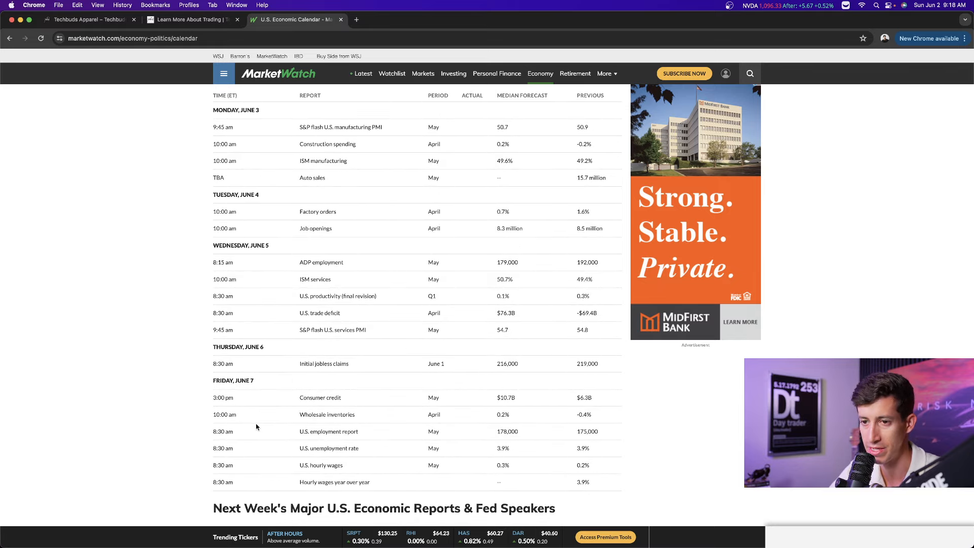
{"action": "scroll", "coordinate": [257, 419], "scroll_direction": "down", "scroll_amount": 1}
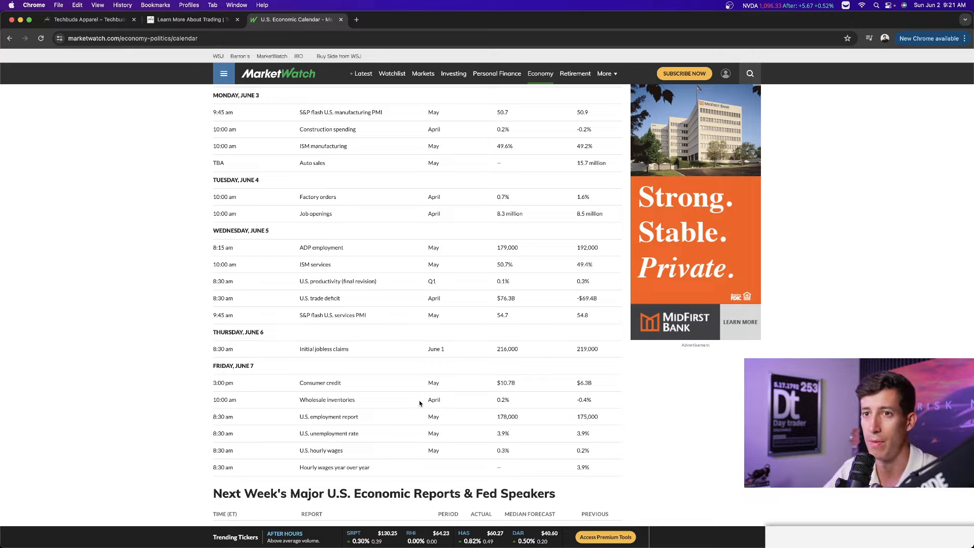
- Bring the Preview window with the IMG_3267.jpg earnings image to the front
{"action": "key", "text": "ctrl+Up"}
{"action": "left_click", "coordinate": [213, 176]}
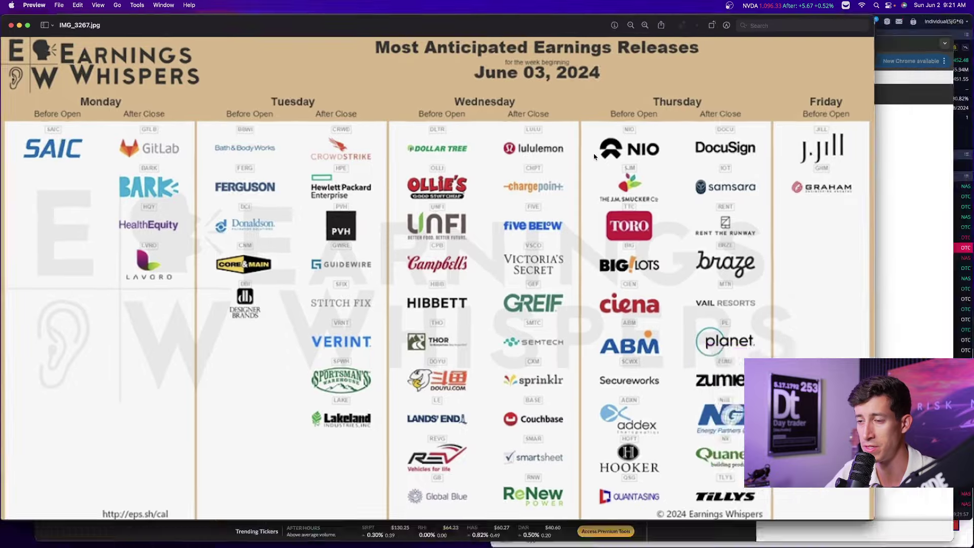
- Bring Webull forward and load the LULU chart and quote from the ticker search
{"action": "key", "text": "ctrl+Up"}
{"action": "left_click", "coordinate": [675, 168]}
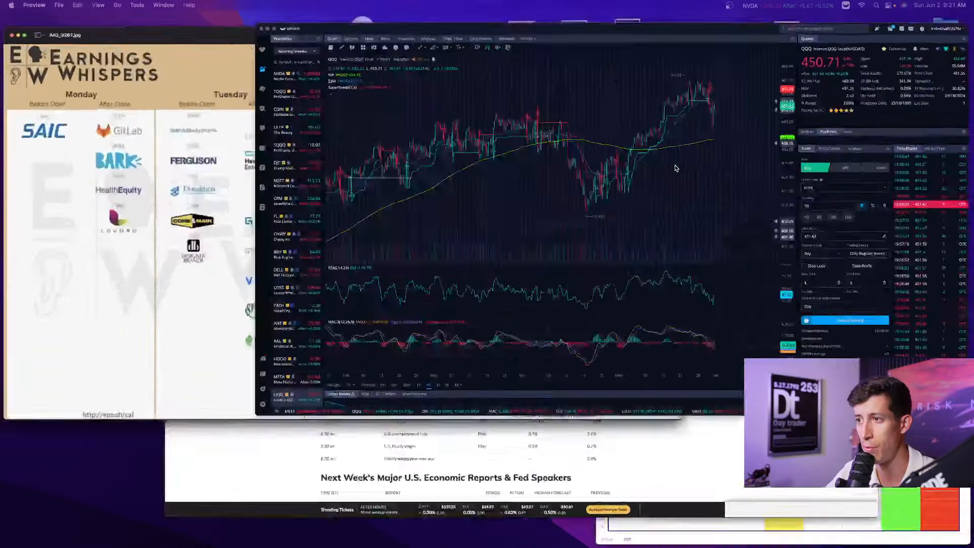
{"action": "left_click", "coordinate": [739, 20]}
{"action": "type", "text": "l"}
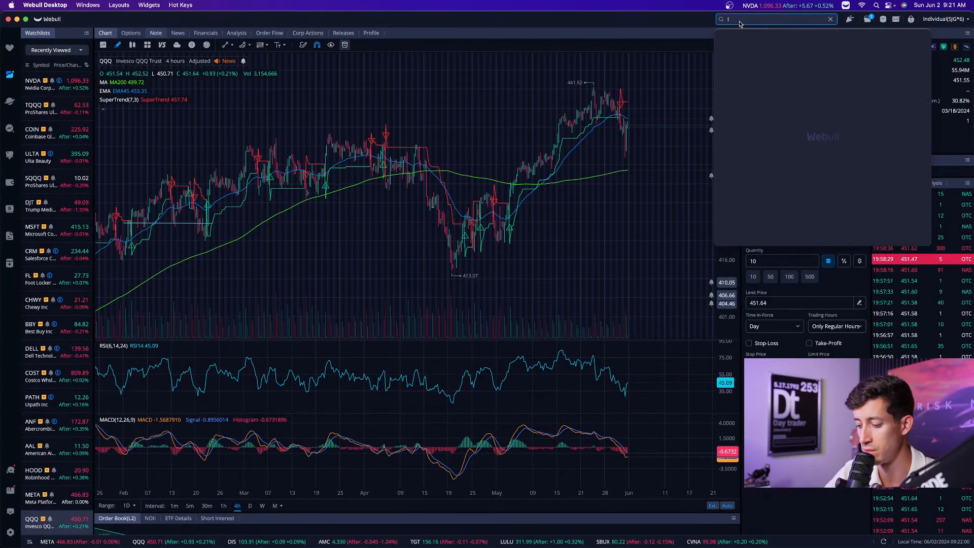
{"action": "type", "text": "ulu"}
{"action": "key", "text": "Return"}
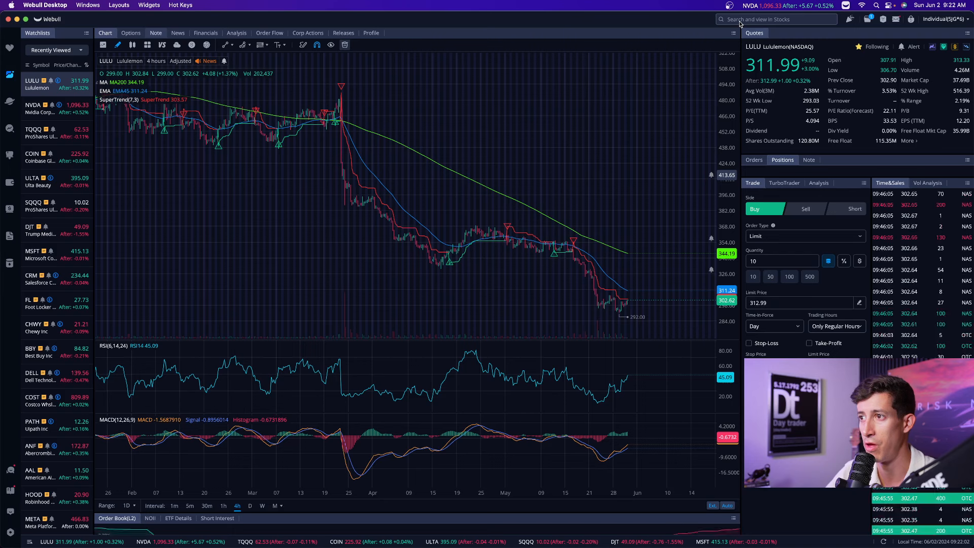
- View LULU on daily candles, briefly back on 4-hour, then daily again
{"action": "left_click", "coordinate": [249, 506]}
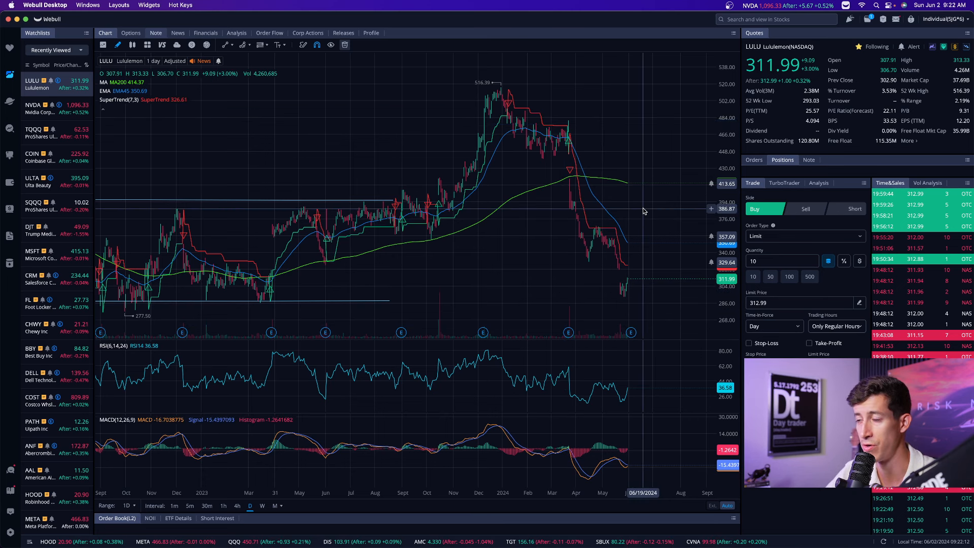
{"action": "left_click", "coordinate": [234, 508]}
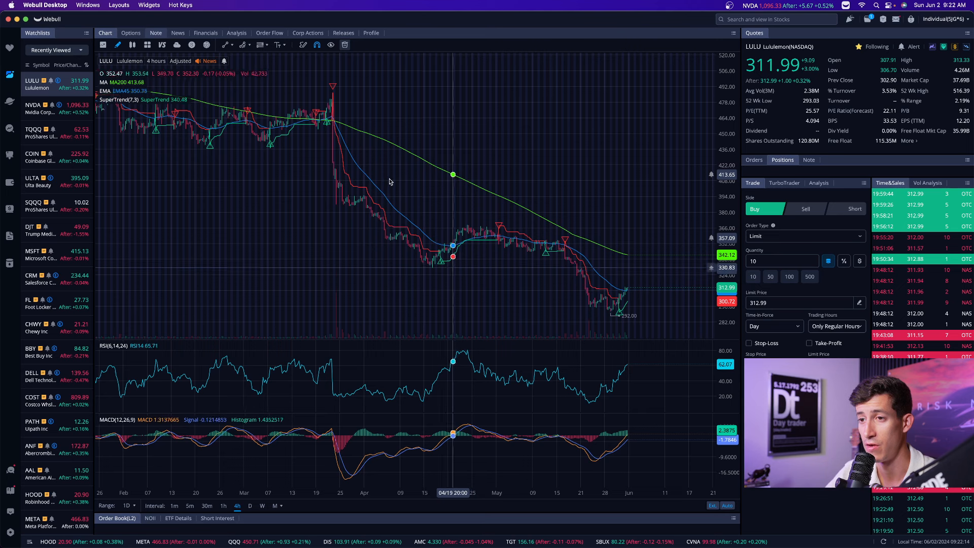
{"action": "scroll", "coordinate": [579, 266], "scroll_direction": "down", "scroll_amount": 3}
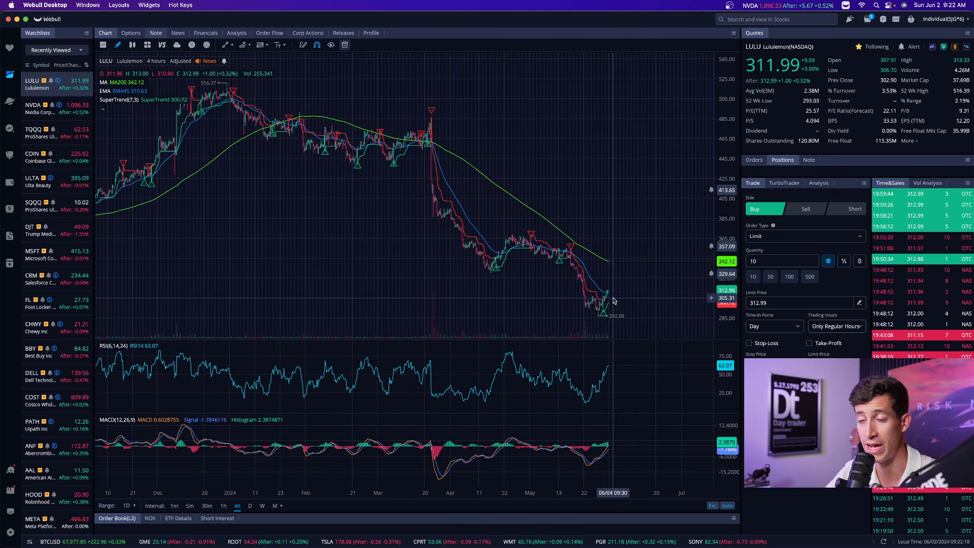
{"action": "left_click", "coordinate": [251, 507]}
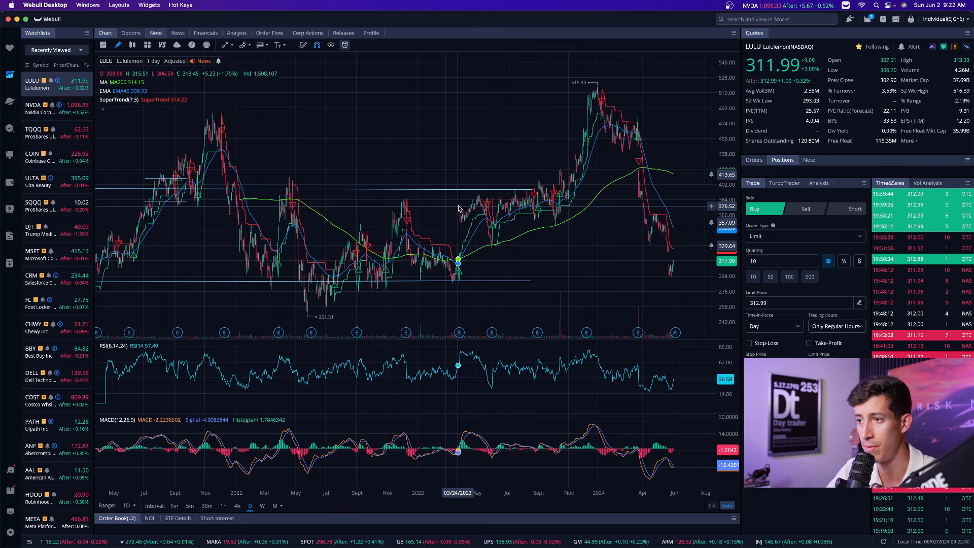
{"action": "left_click", "coordinate": [261, 505]}
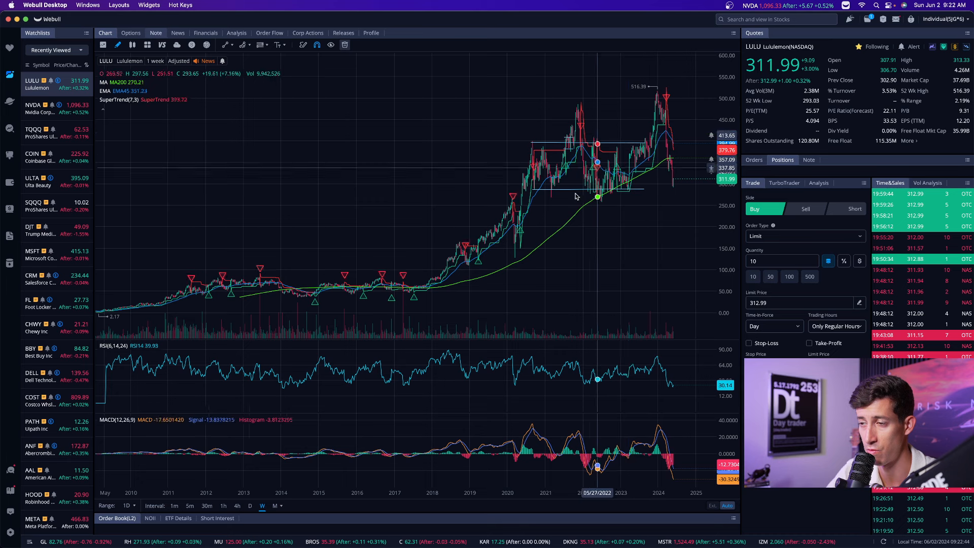
{"action": "left_click", "coordinate": [238, 506]}
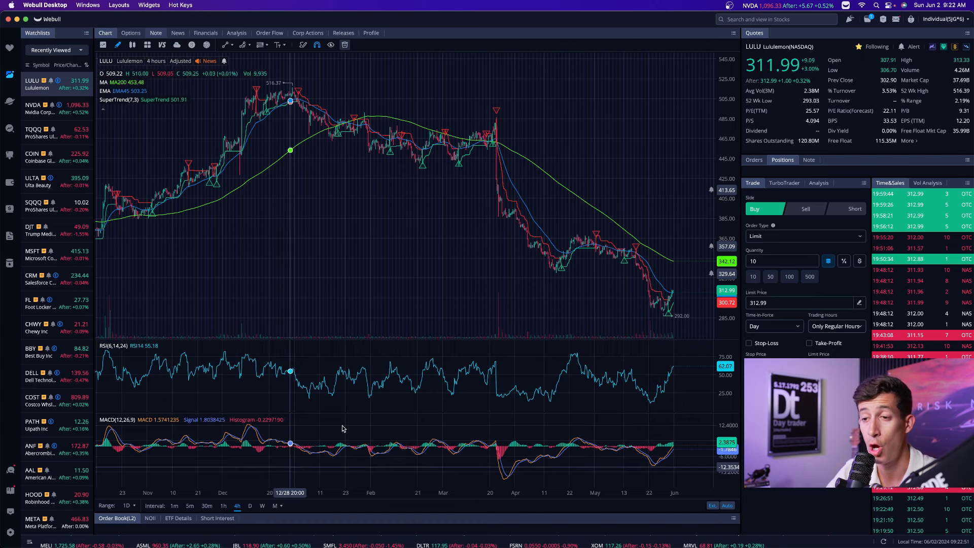
{"action": "left_click", "coordinate": [249, 506]}
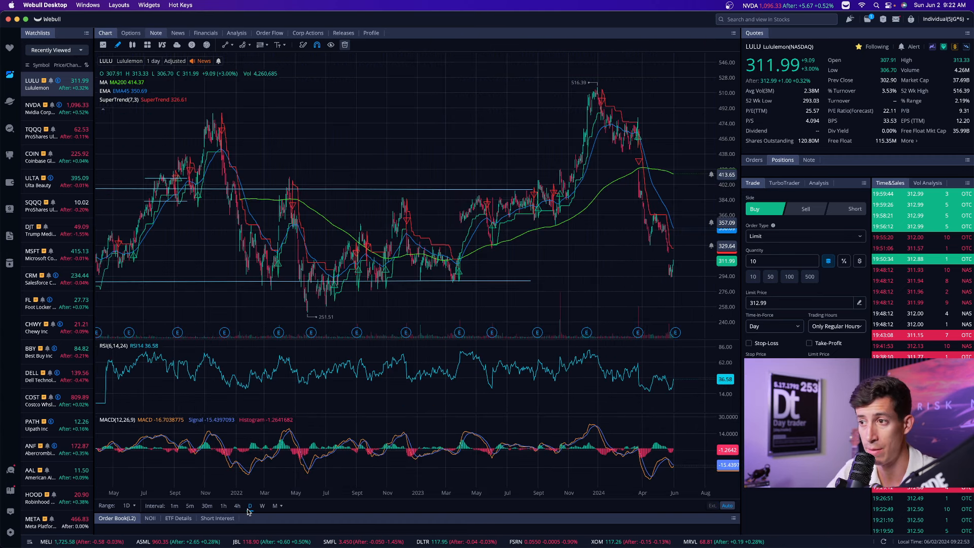